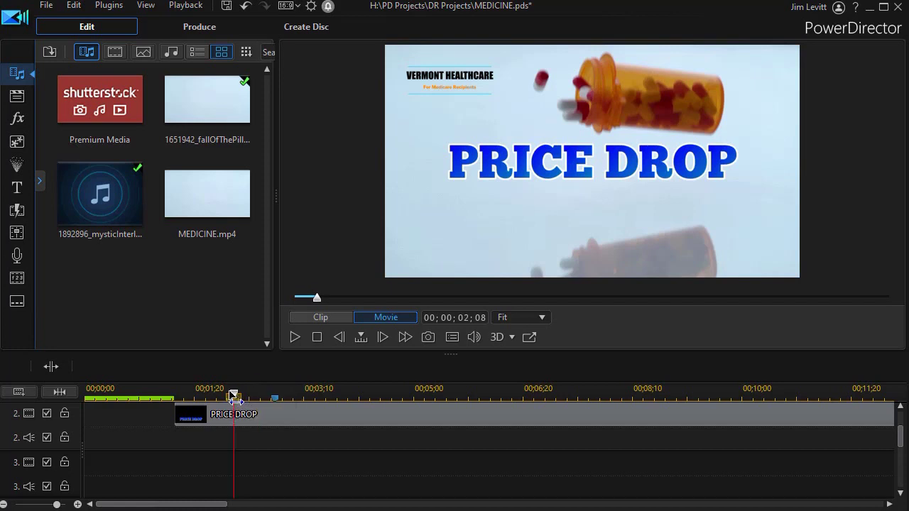
- Replay the PRICE DROP video from the beginning to review it
{"action": "left_click_drag", "start_coordinate": [235, 405], "coordinate": [41, 393]}
{"action": "left_click", "coordinate": [293, 338]}
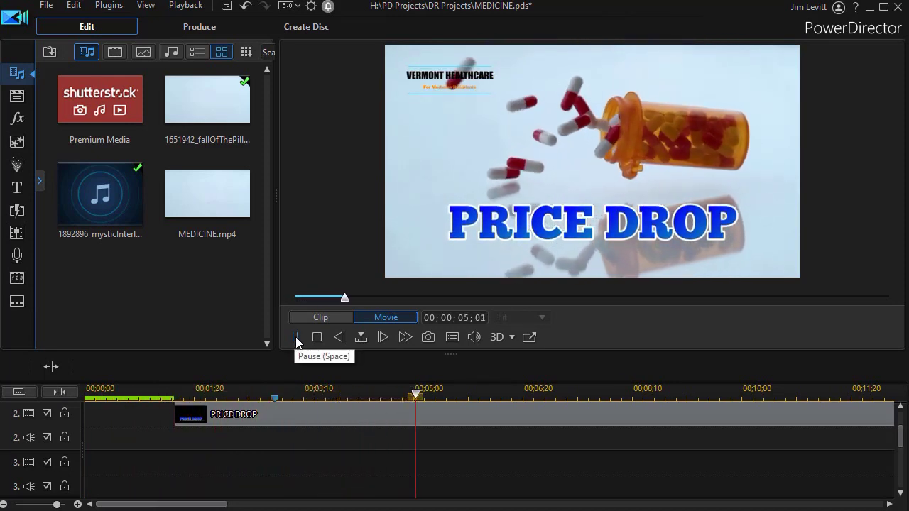
{"action": "left_click", "coordinate": [296, 337]}
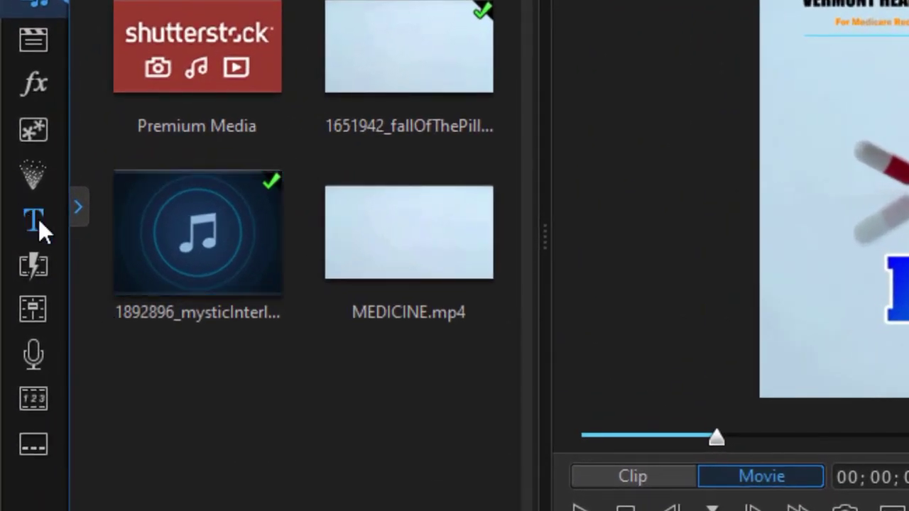
- Place the default My Title template on track 3 at 00;00;02;27 and select it
{"action": "left_click", "coordinate": [39, 214]}
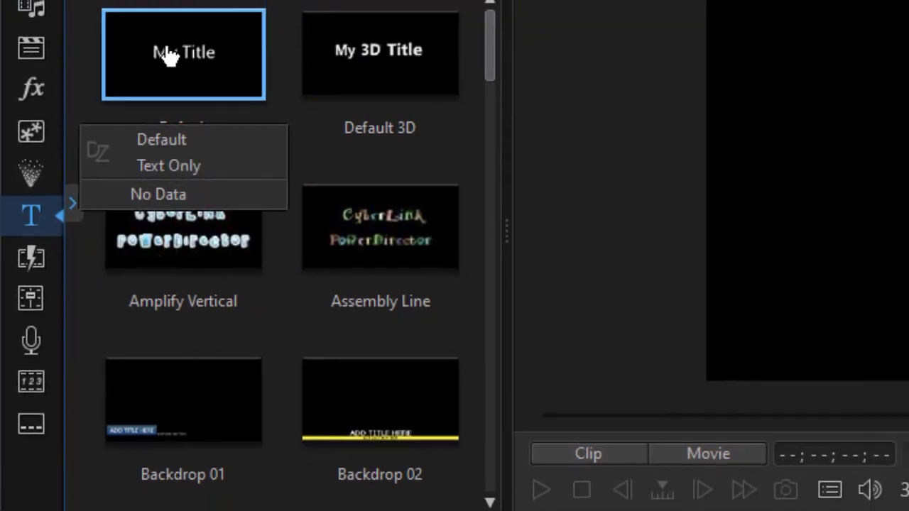
{"action": "left_click_drag", "start_coordinate": [184, 45], "coordinate": [461, 510]}
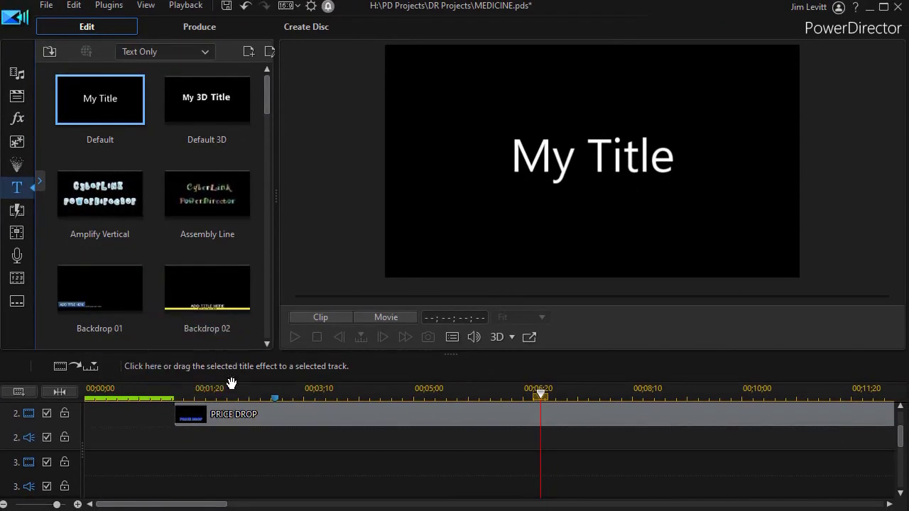
{"action": "left_click_drag", "start_coordinate": [232, 384], "coordinate": [276, 482]}
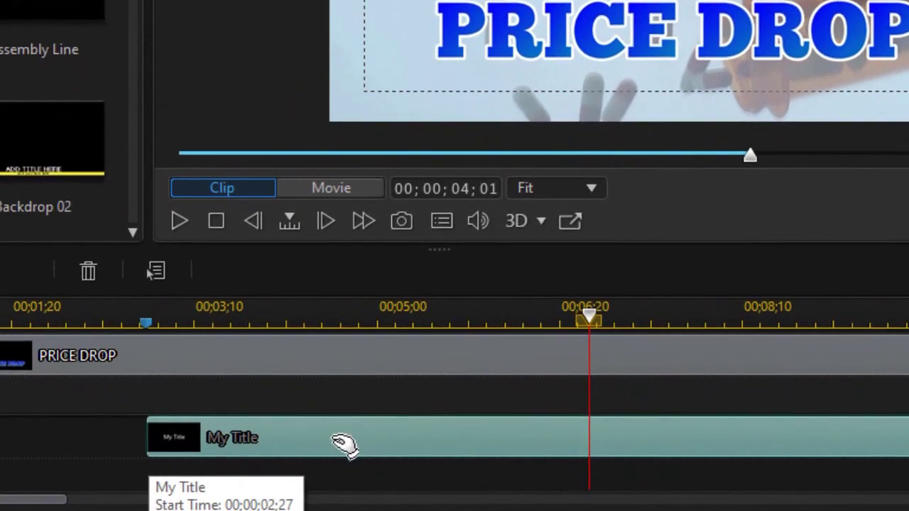
{"action": "left_click", "coordinate": [325, 443]}
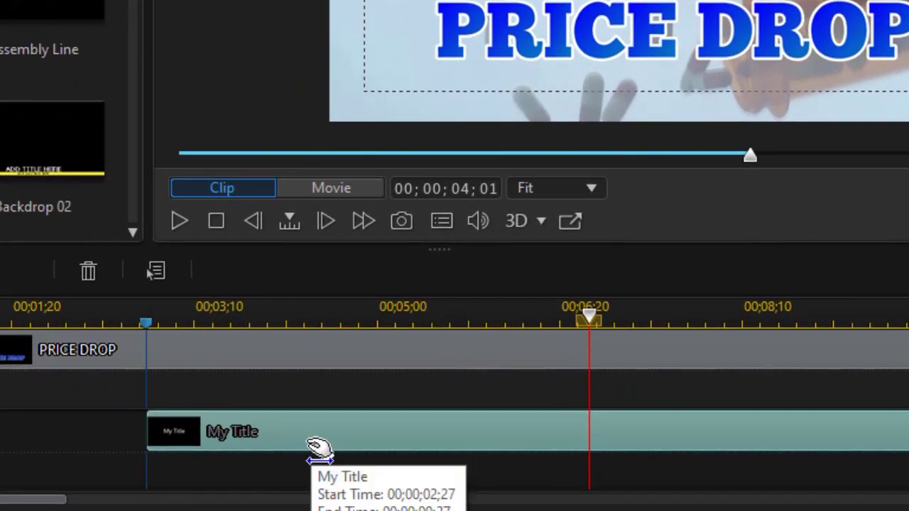
- Open the My Title clip in Title Designer and turn on Grid Lines over the preview
{"action": "double_click", "coordinate": [319, 449]}
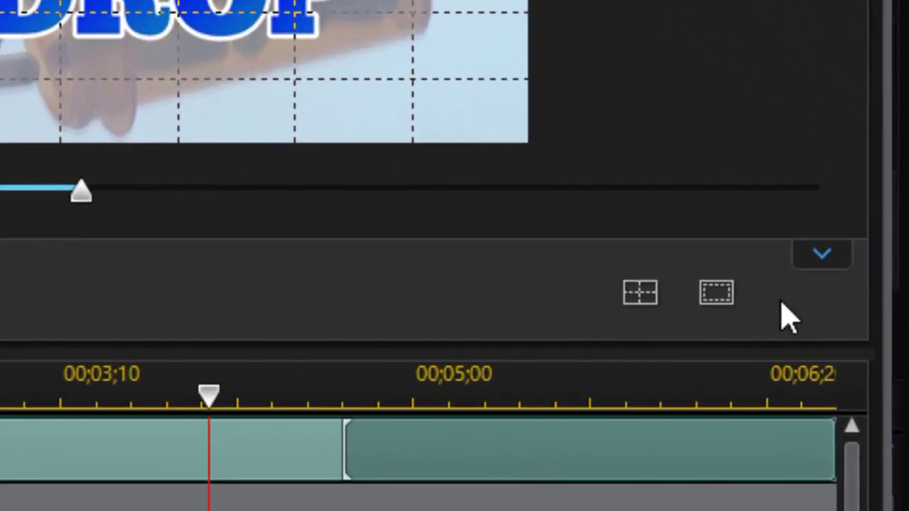
{"action": "left_click", "coordinate": [716, 299]}
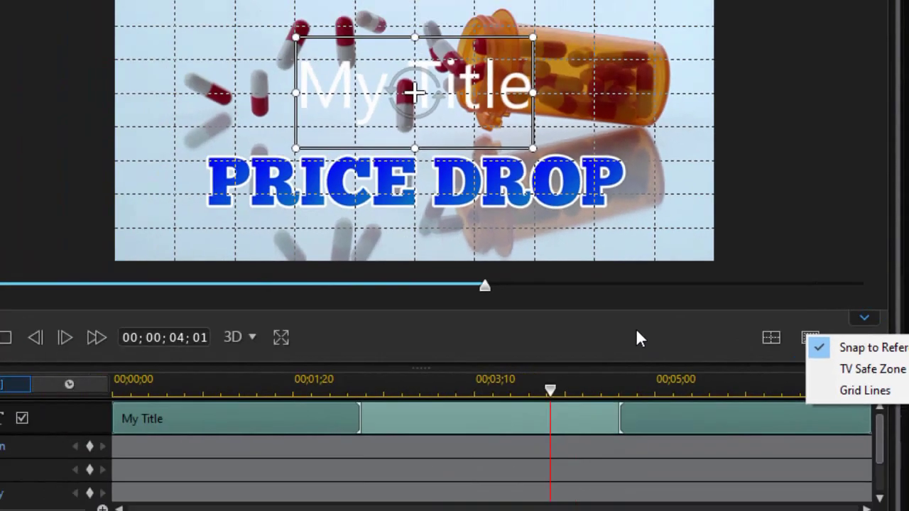
{"action": "left_click", "coordinate": [381, 293]}
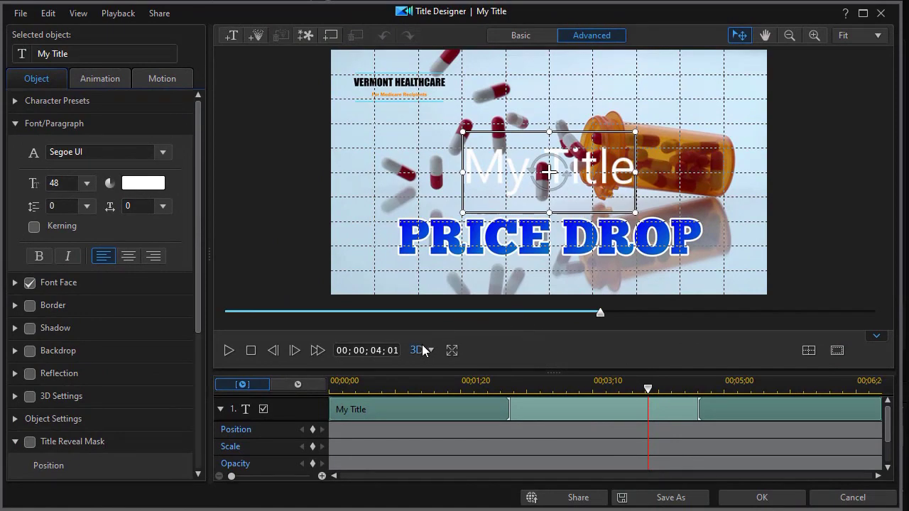
- Format all of the My Title text as bold Arial, size 28
{"action": "double_click", "coordinate": [483, 172]}
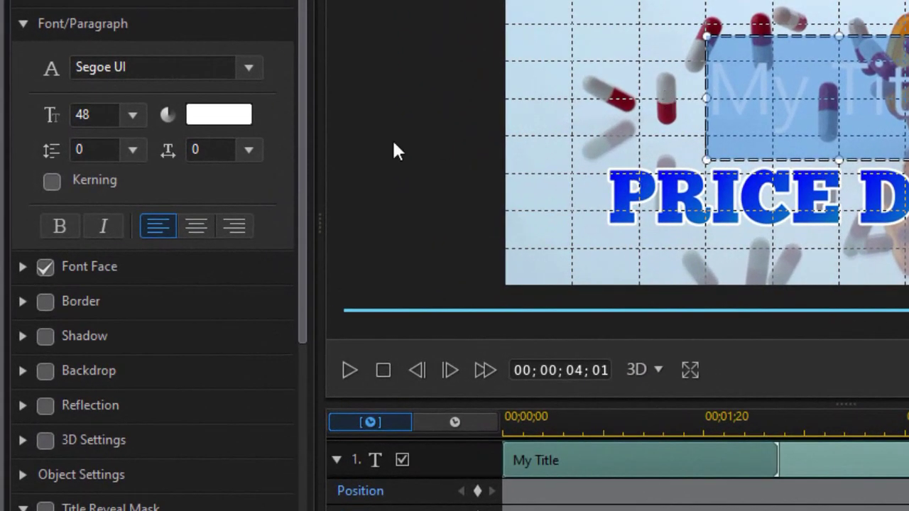
{"action": "left_click", "coordinate": [250, 68]}
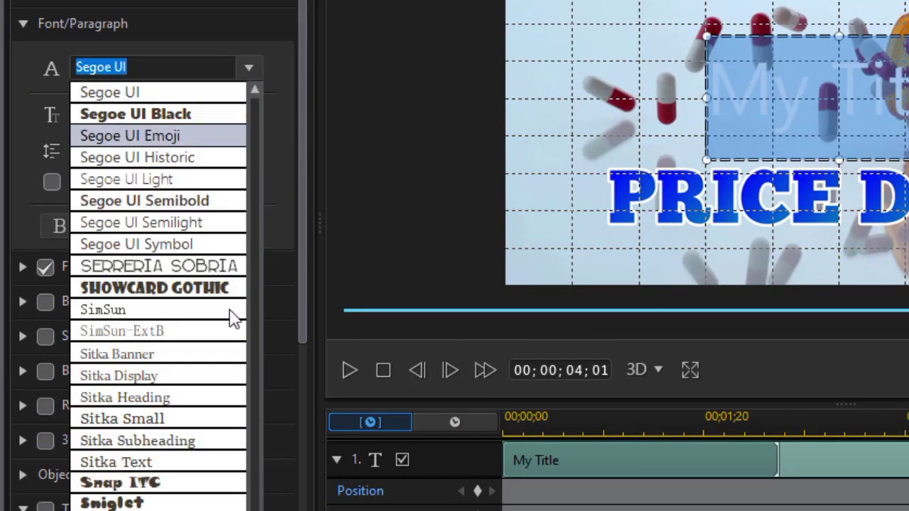
{"action": "scroll", "coordinate": [206, 357], "scroll_direction": "up", "scroll_amount": 15}
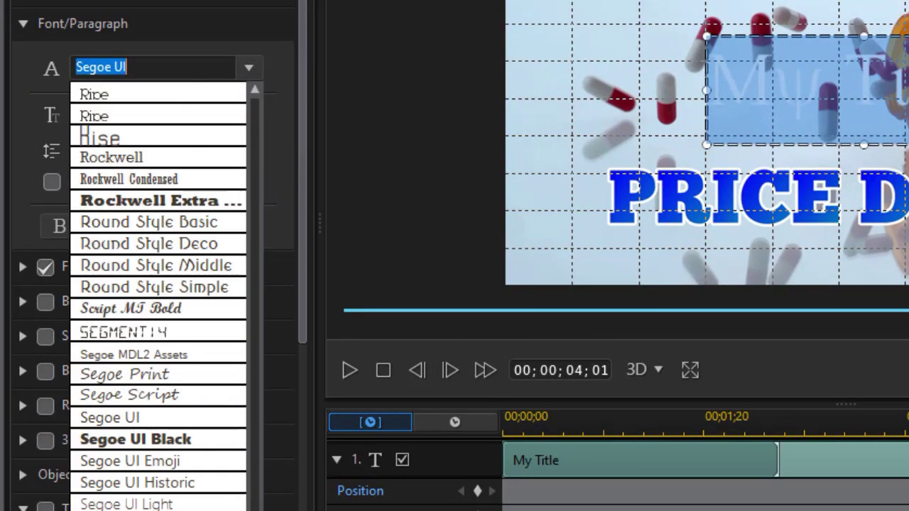
{"action": "scroll", "coordinate": [206, 358], "scroll_direction": "up", "scroll_amount": 15}
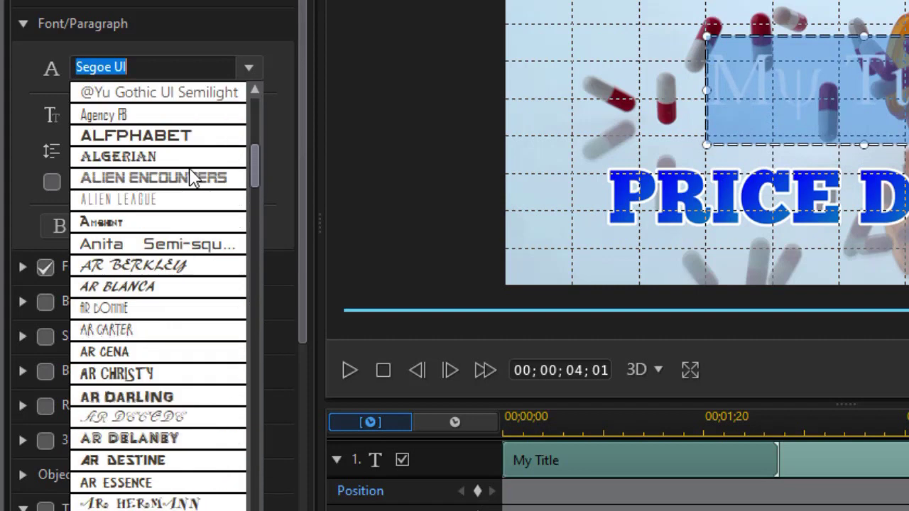
{"action": "scroll", "coordinate": [194, 182], "scroll_direction": "down", "scroll_amount": 1}
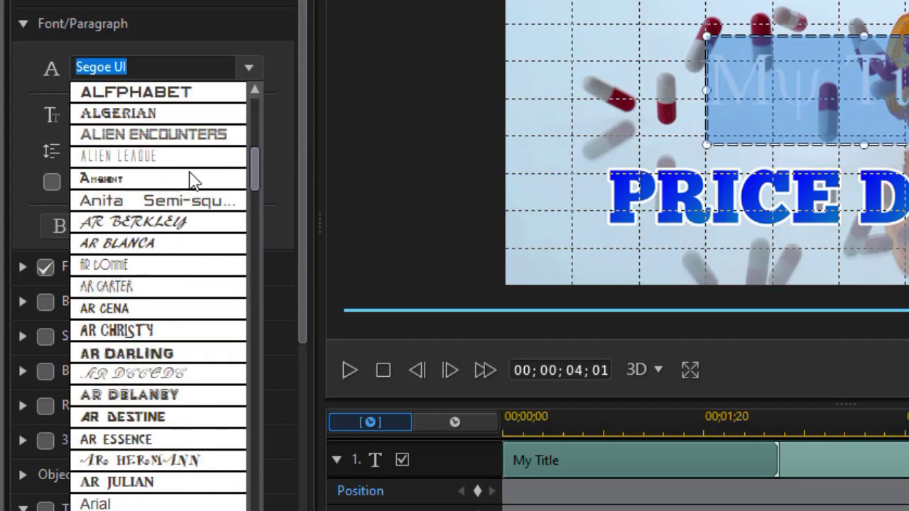
{"action": "left_click", "coordinate": [116, 504]}
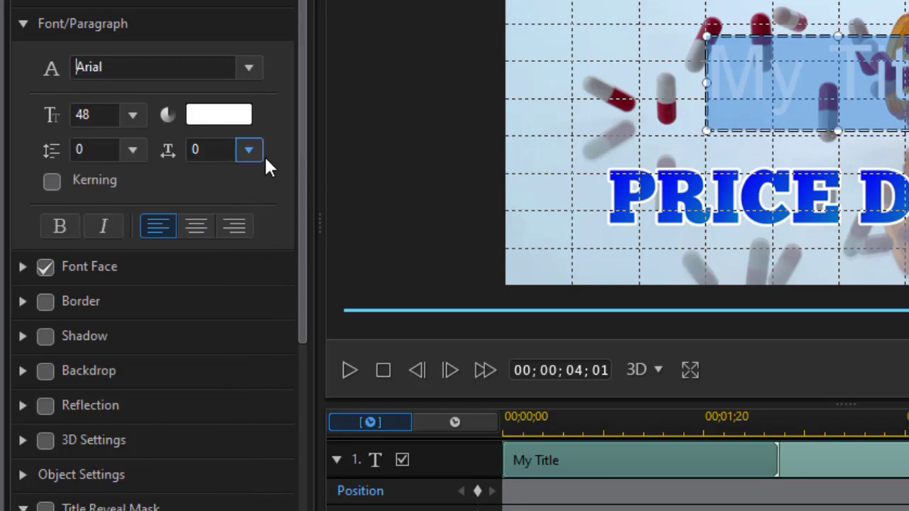
{"action": "left_click", "coordinate": [133, 114]}
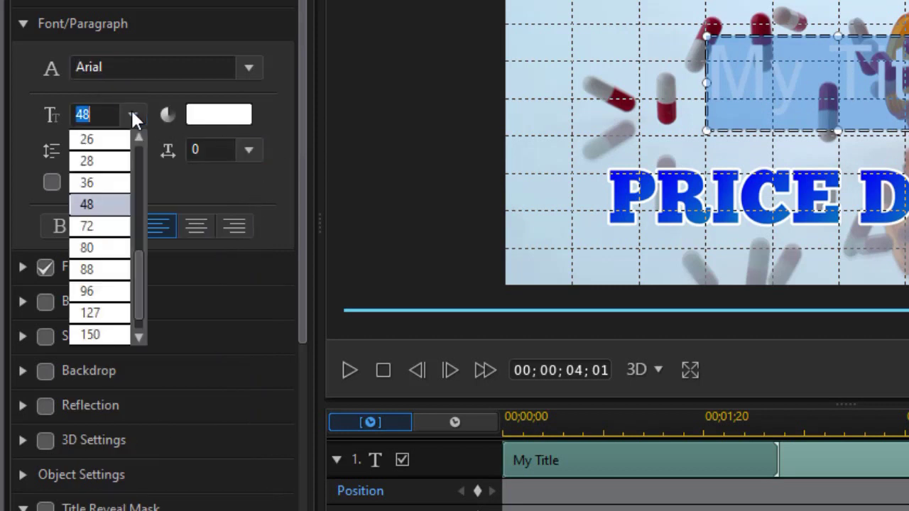
{"action": "left_click", "coordinate": [86, 162]}
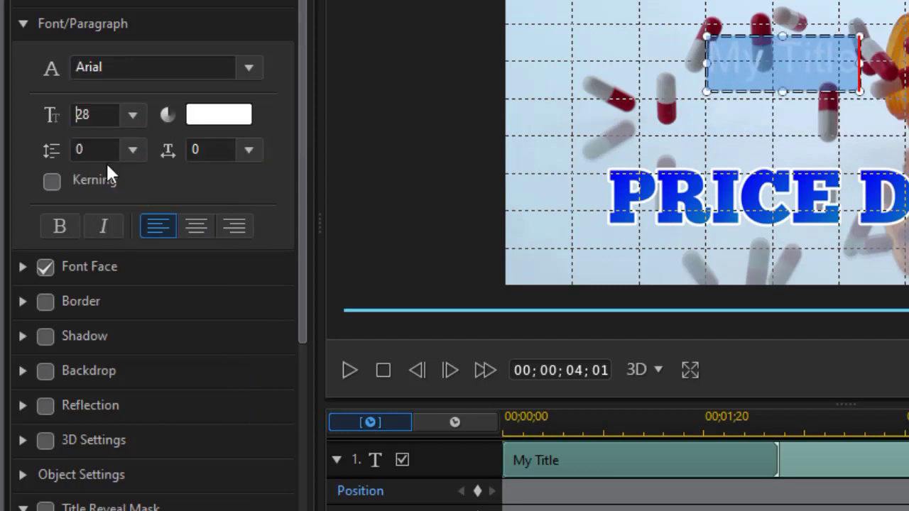
{"action": "left_click", "coordinate": [59, 225]}
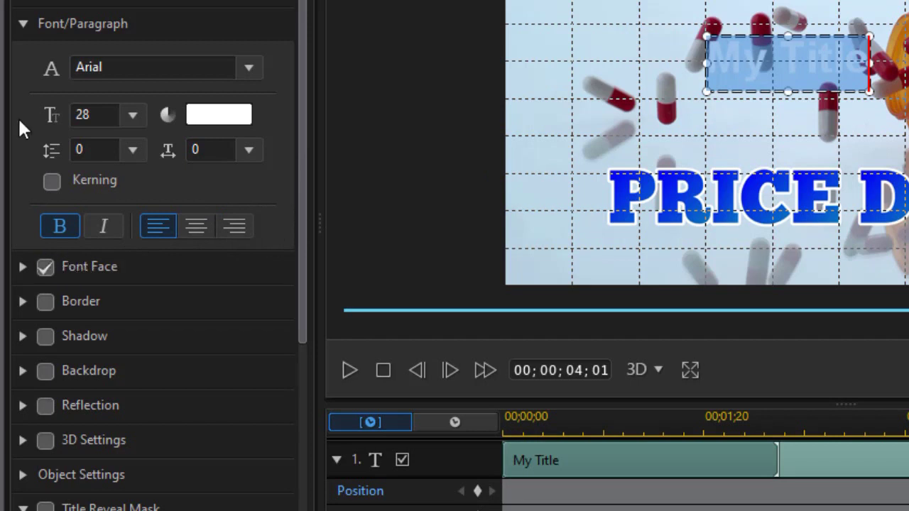
{"action": "left_click", "coordinate": [24, 24]}
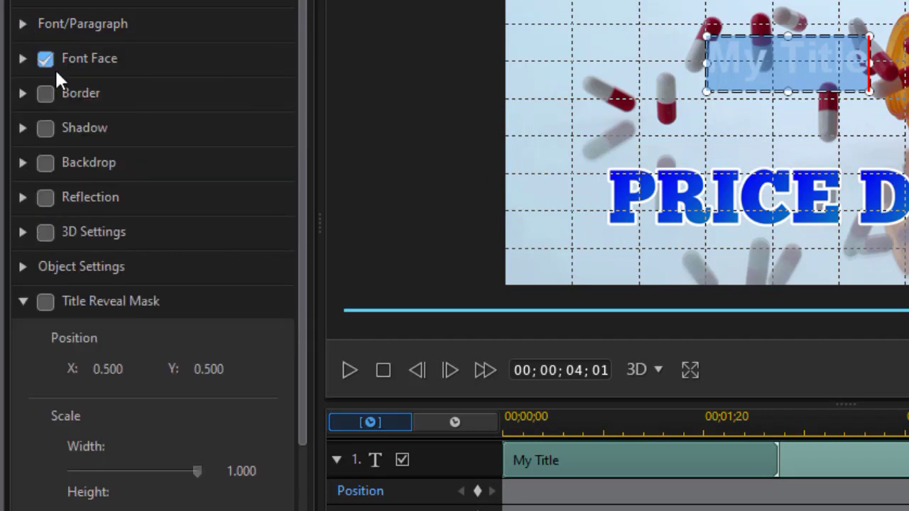
- Enable a black border of size 2 around the My Title text
{"action": "left_click", "coordinate": [23, 93]}
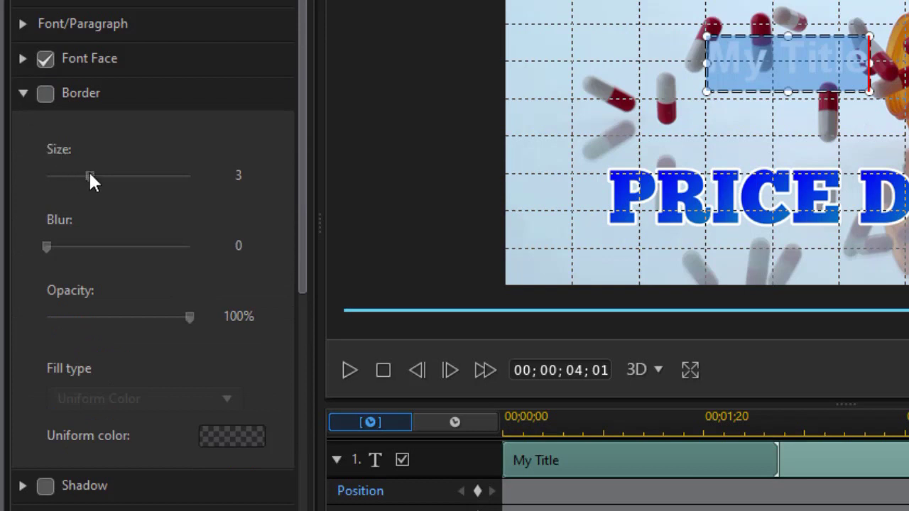
{"action": "left_click", "coordinate": [46, 94]}
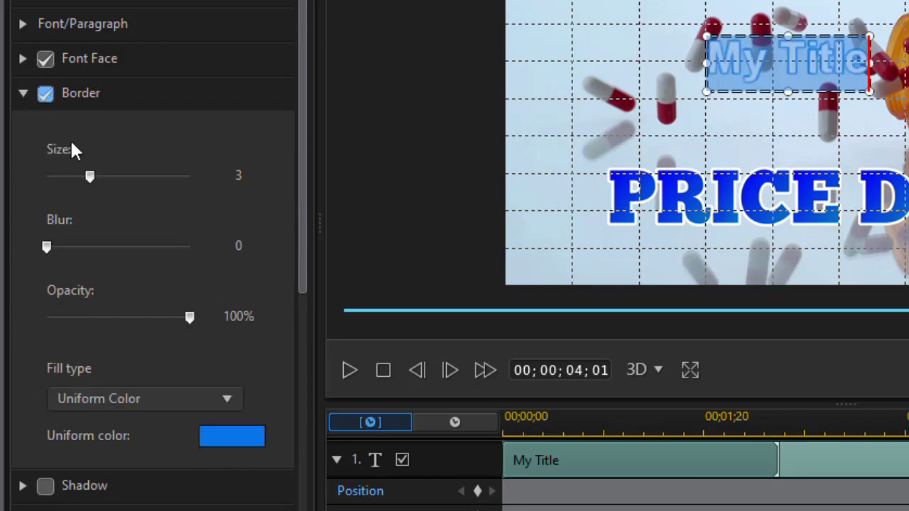
{"action": "left_click_drag", "start_coordinate": [89, 175], "coordinate": [80, 175]}
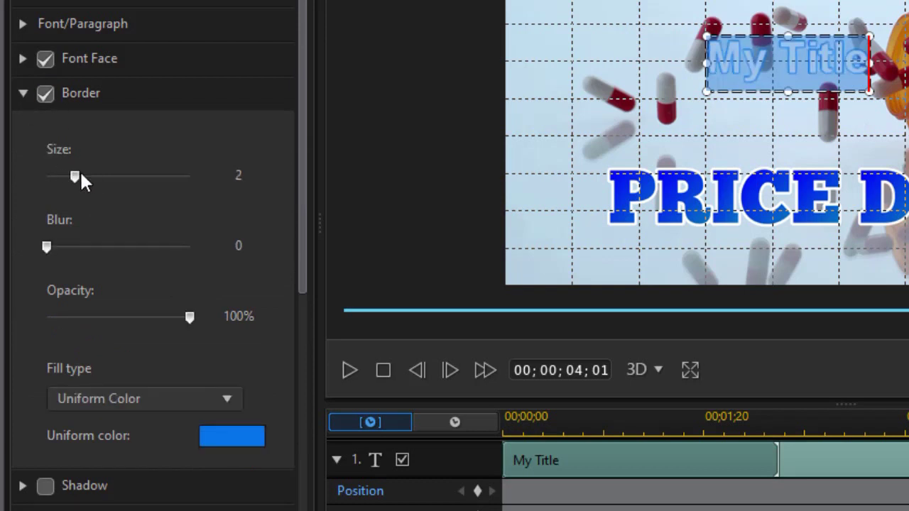
{"action": "left_click", "coordinate": [232, 430]}
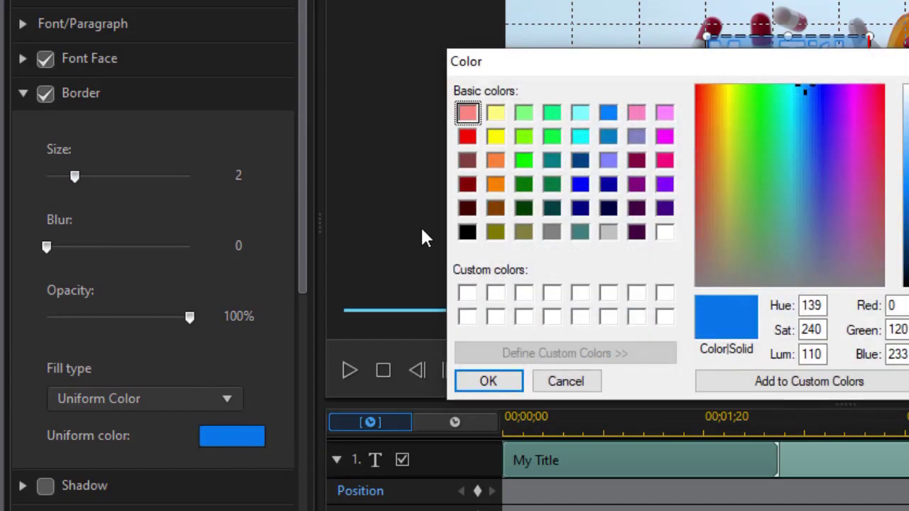
{"action": "left_click", "coordinate": [467, 232]}
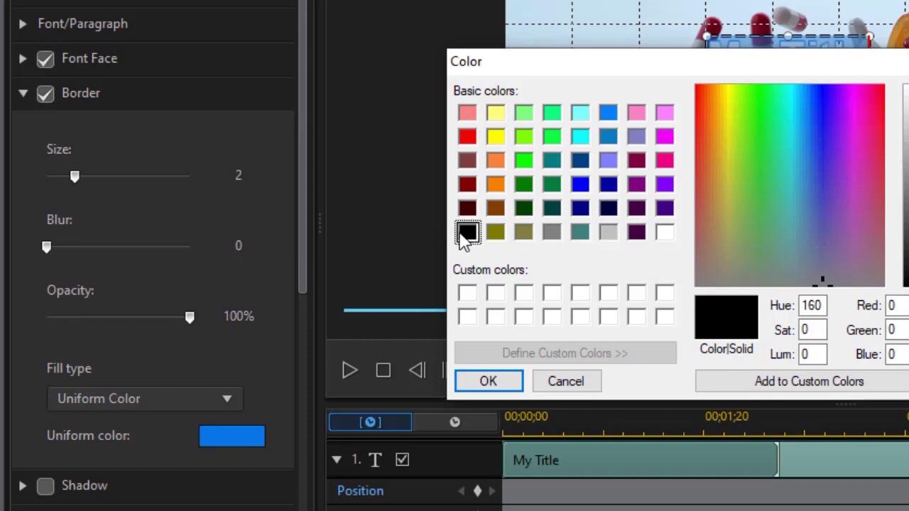
{"action": "left_click", "coordinate": [489, 383]}
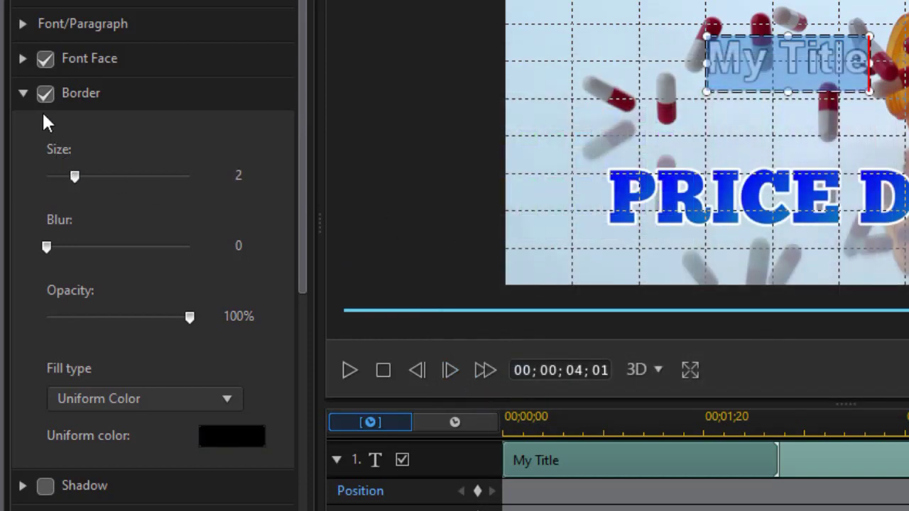
- Move the title down above PRICE DROP and change its text to 'Keep your Doctor'
{"action": "left_click", "coordinate": [23, 93]}
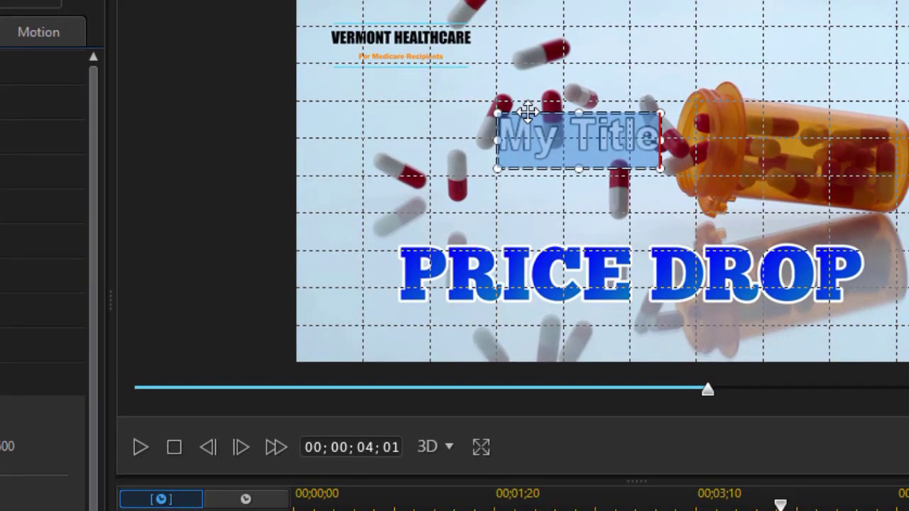
{"action": "left_click_drag", "start_coordinate": [527, 113], "coordinate": [454, 157]}
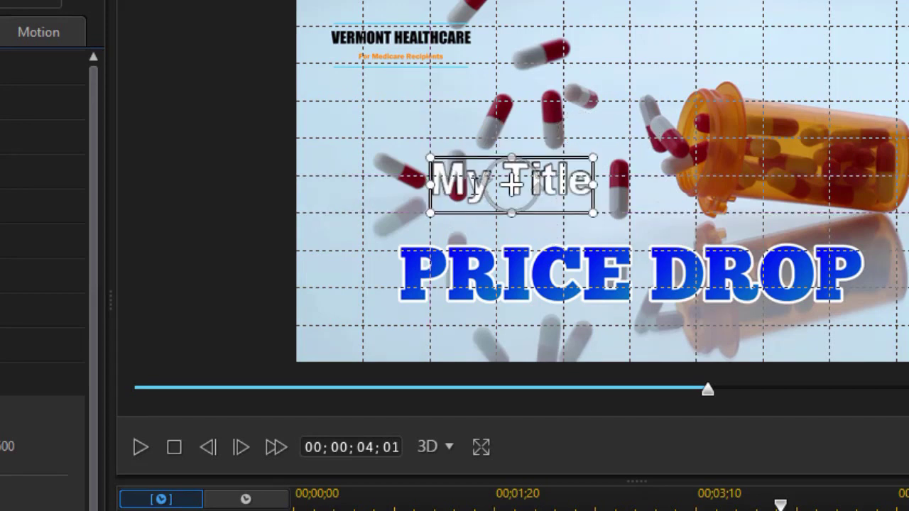
{"action": "double_click", "coordinate": [459, 163]}
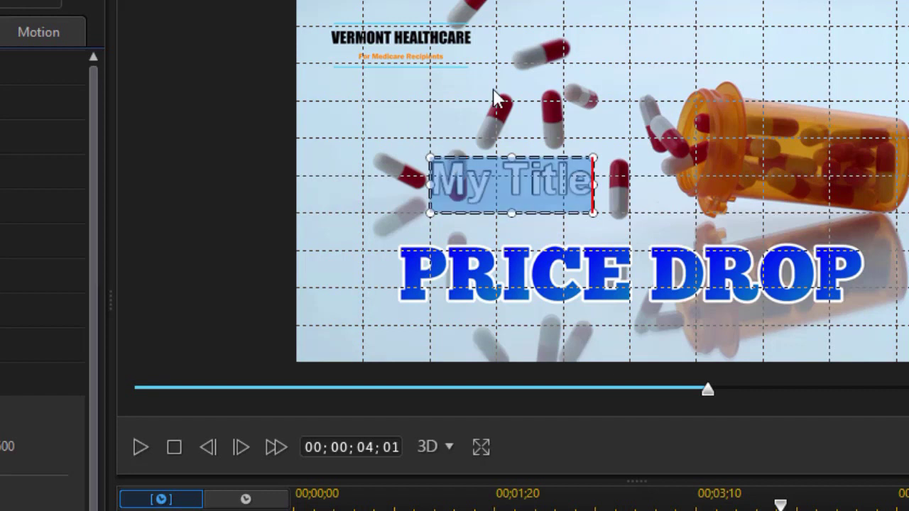
{"action": "type", "text": "Kee"}
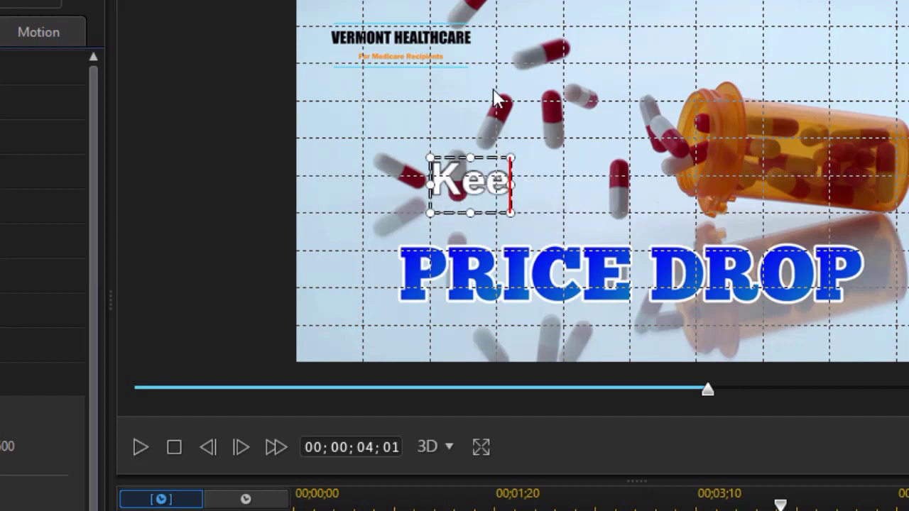
{"action": "type", "text": "p your Doctor"}
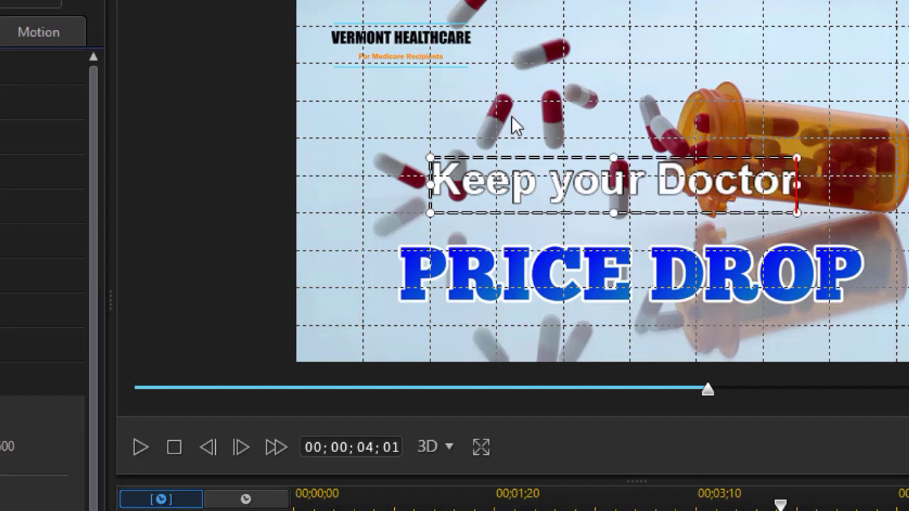
{"action": "left_click", "coordinate": [558, 88]}
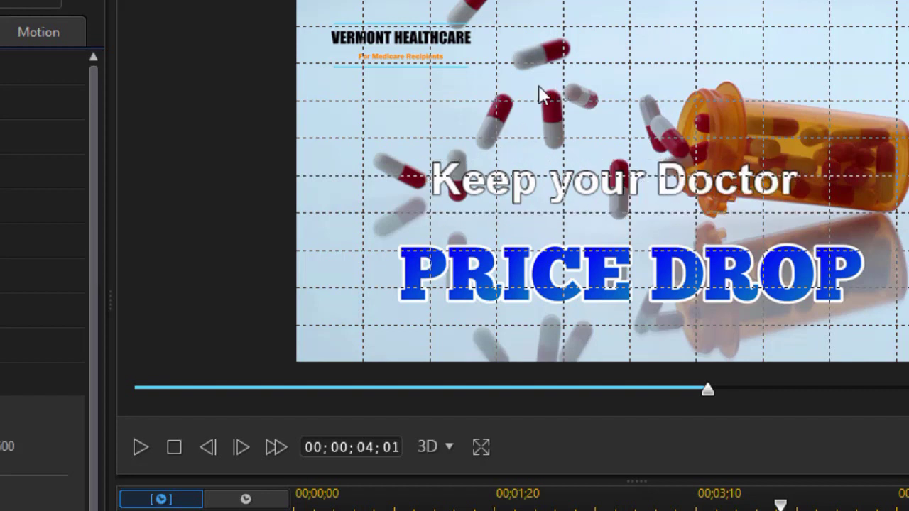
- Add a 'Dental available' text box and align it just above 'Keep your Doctor'
{"action": "left_click", "coordinate": [445, 111]}
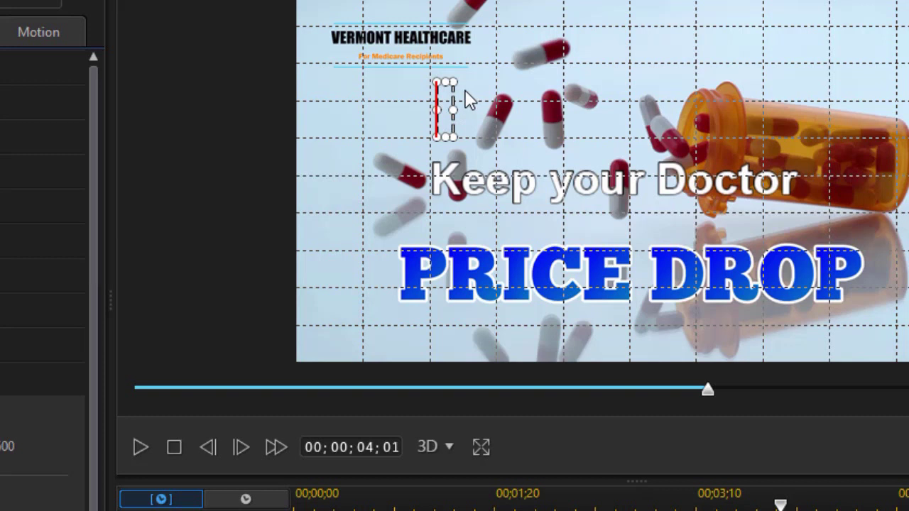
{"action": "type", "text": "Den"}
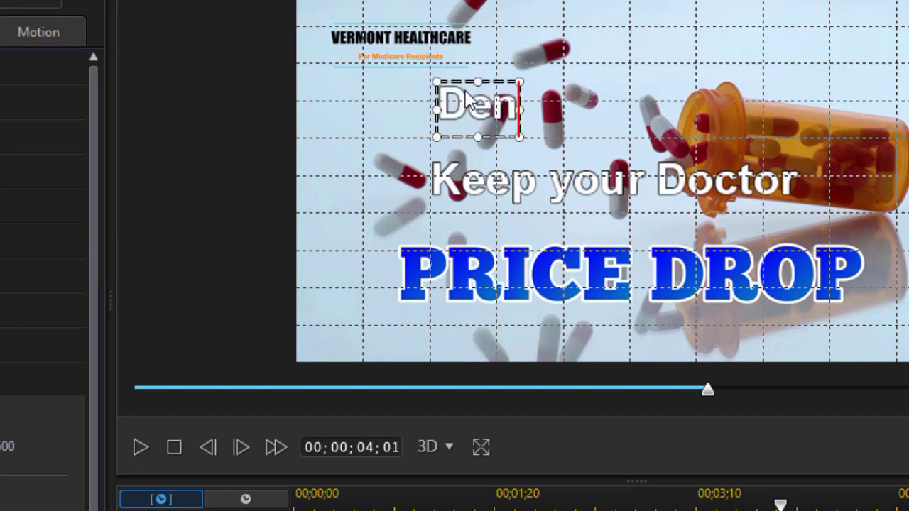
{"action": "type", "text": "tal available"}
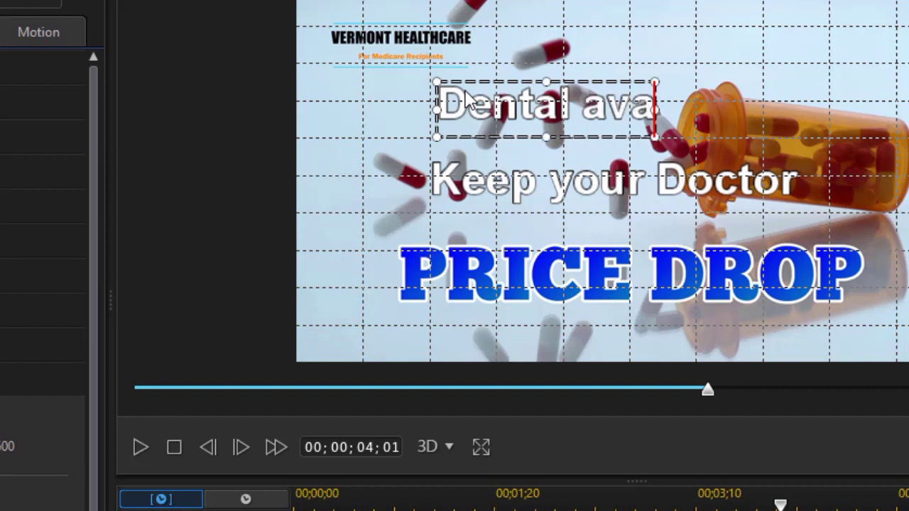
{"action": "left_click", "coordinate": [397, 130]}
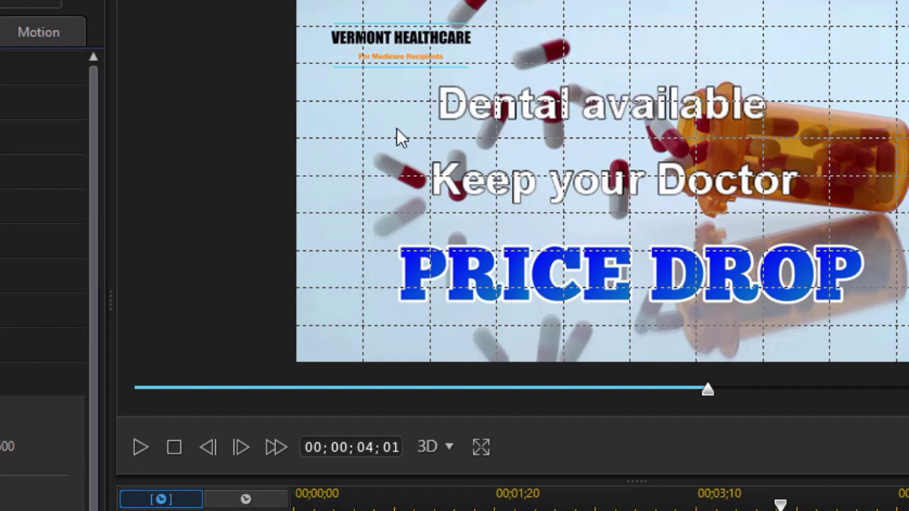
{"action": "left_click", "coordinate": [567, 103]}
{"action": "left_click_drag", "start_coordinate": [544, 78], "coordinate": [512, 85]}
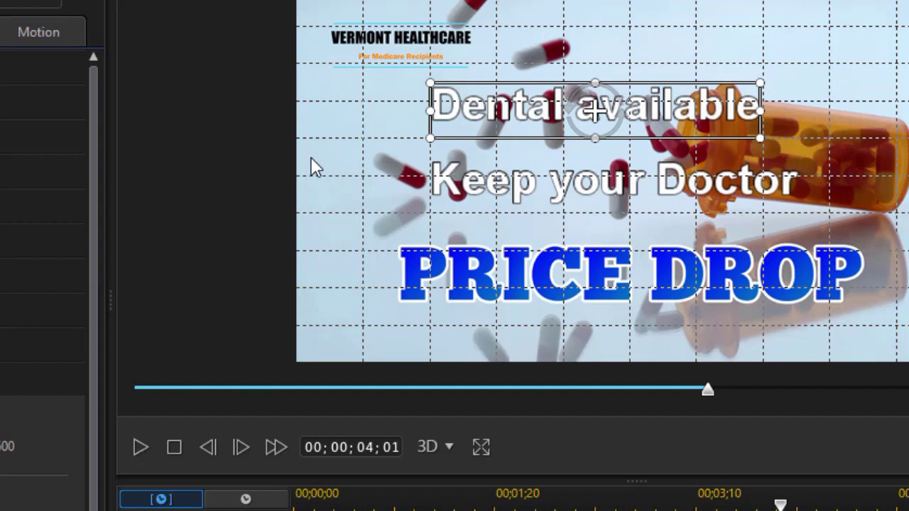
{"action": "left_click", "coordinate": [349, 165]}
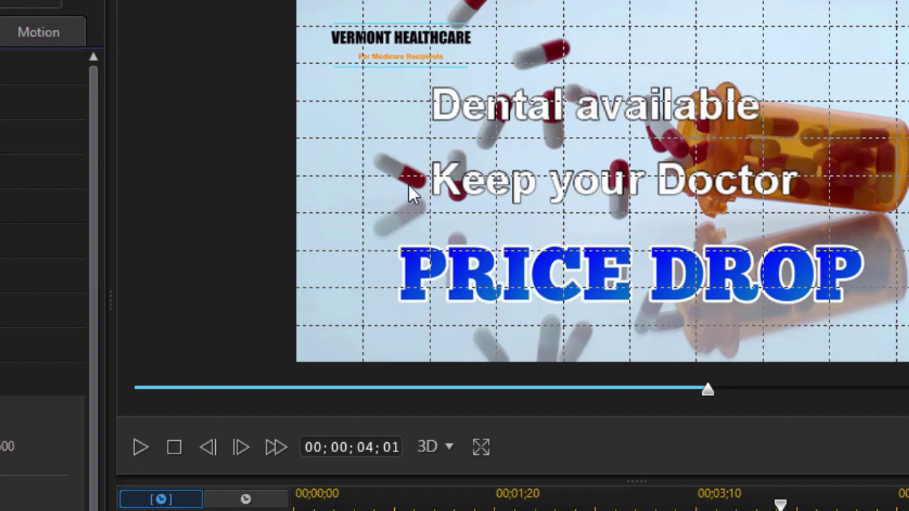
- Enable the Title Reveal Mask on the selected 'Dental available' title
{"action": "left_click", "coordinate": [491, 101]}
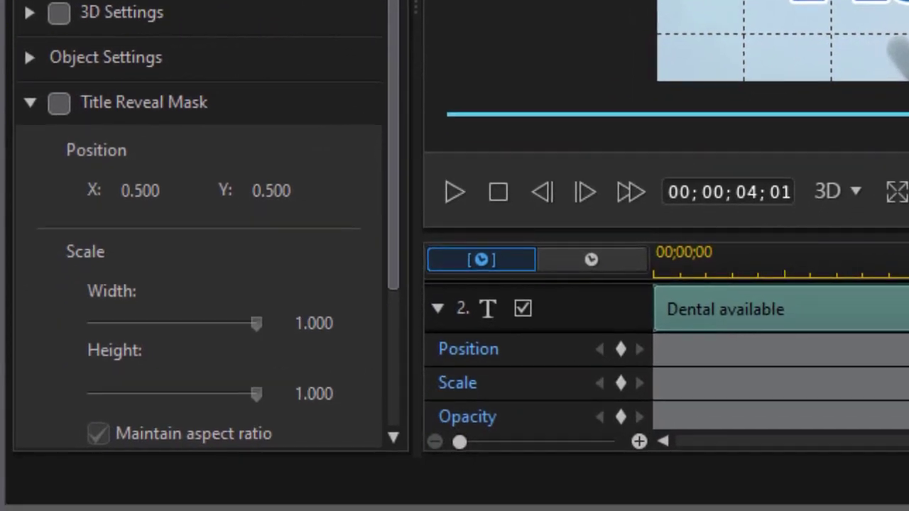
{"action": "left_click", "coordinate": [60, 104]}
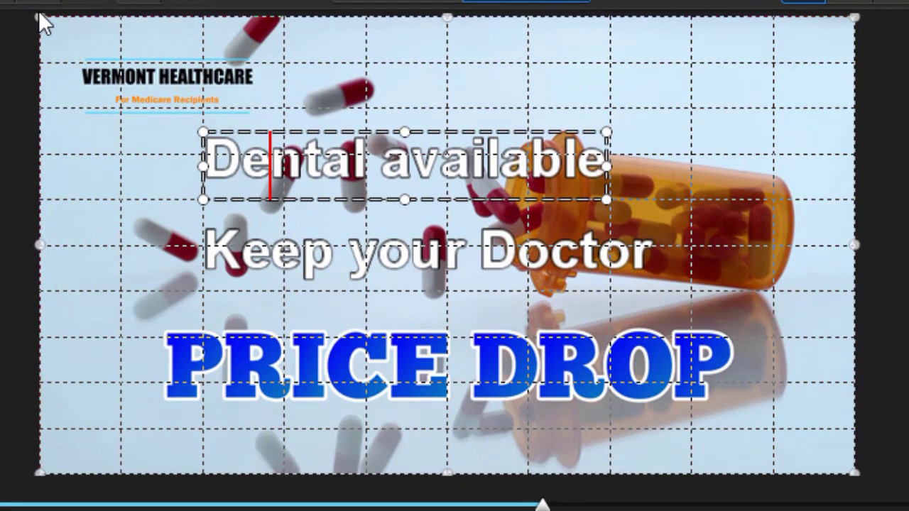
- Pull the reveal mask's corners inward so it frames only the 'Dental available' line
{"action": "left_click_drag", "start_coordinate": [40, 18], "coordinate": [183, 117]}
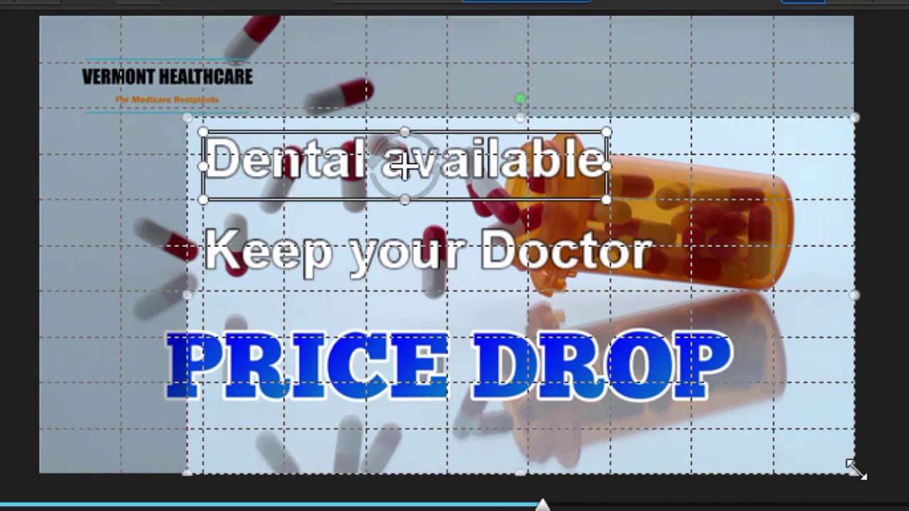
{"action": "left_click_drag", "start_coordinate": [856, 471], "coordinate": [652, 204]}
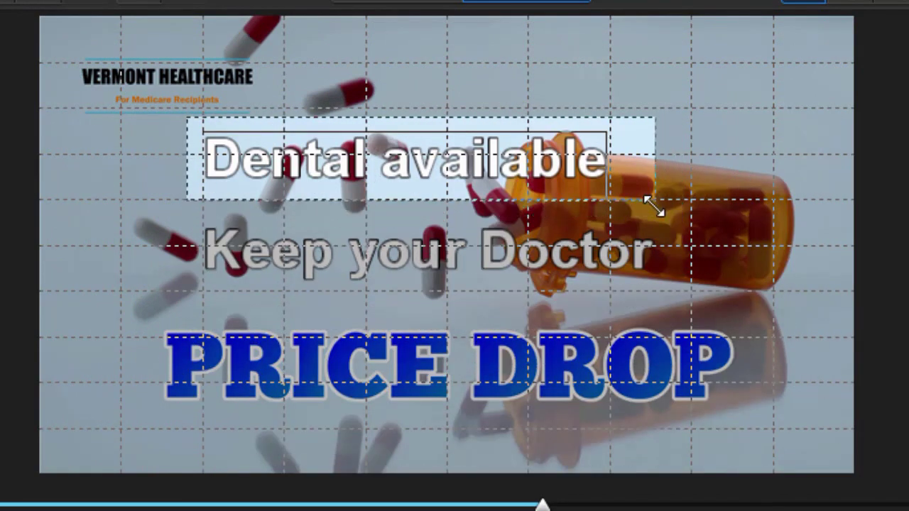
{"action": "left_click_drag", "start_coordinate": [652, 205], "coordinate": [655, 208]}
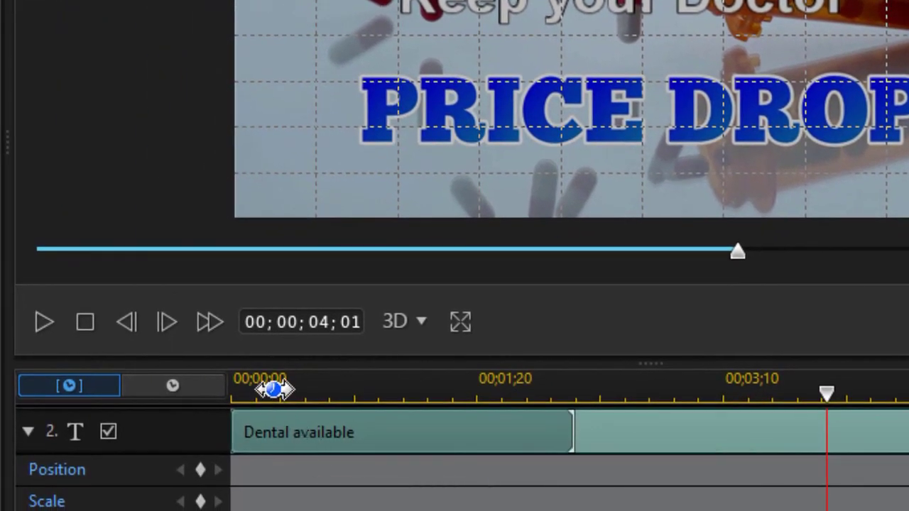
- Keyframe 'Dental available' at one second and at 00;00, starting lower over 'Keep your Doctor'
{"action": "left_click_drag", "start_coordinate": [286, 386], "coordinate": [392, 409]}
{"action": "left_click", "coordinate": [313, 391]}
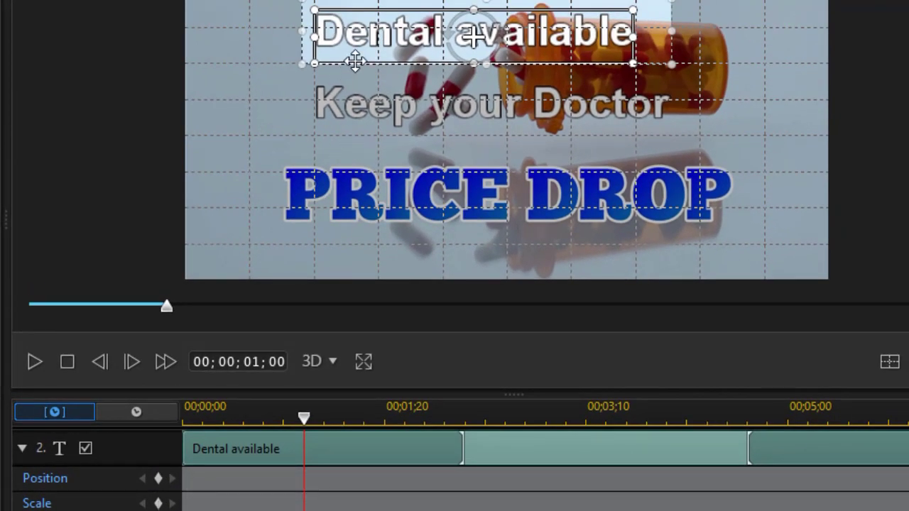
{"action": "left_click", "coordinate": [158, 480]}
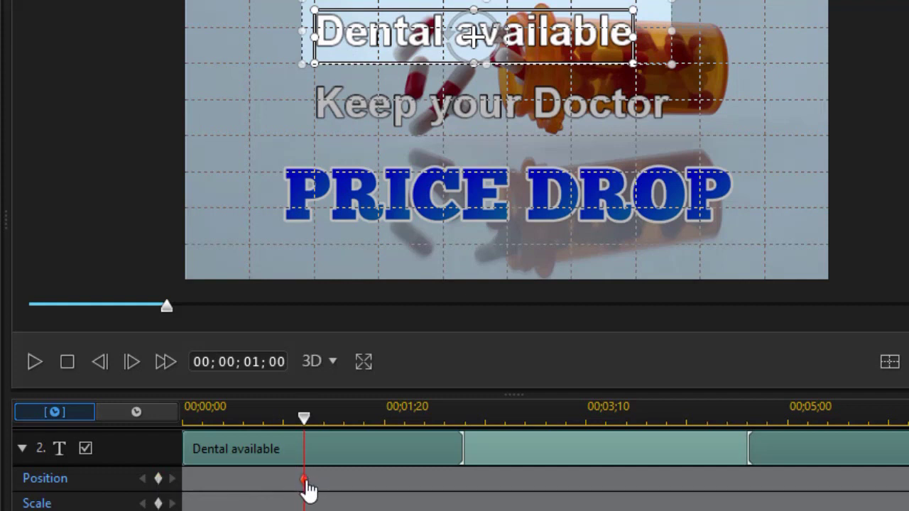
{"action": "left_click_drag", "start_coordinate": [302, 421], "coordinate": [175, 452]}
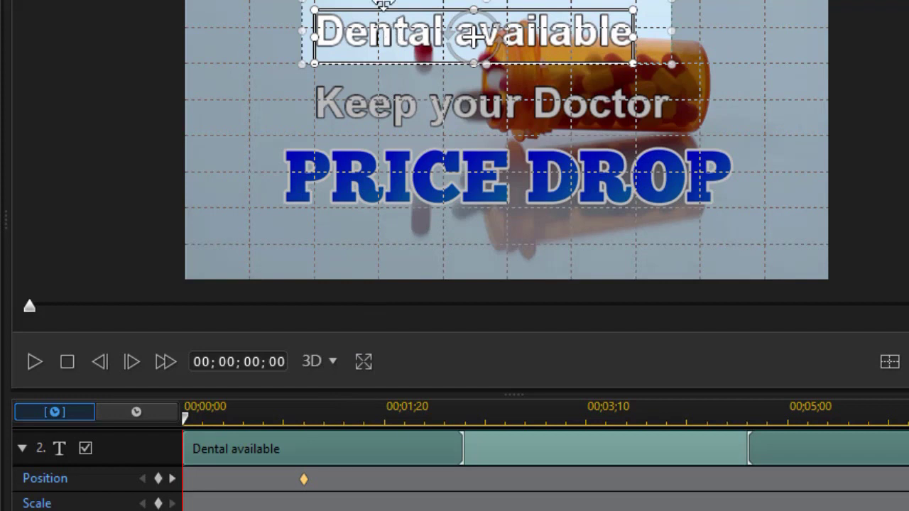
{"action": "left_click_drag", "start_coordinate": [474, 36], "coordinate": [477, 36]}
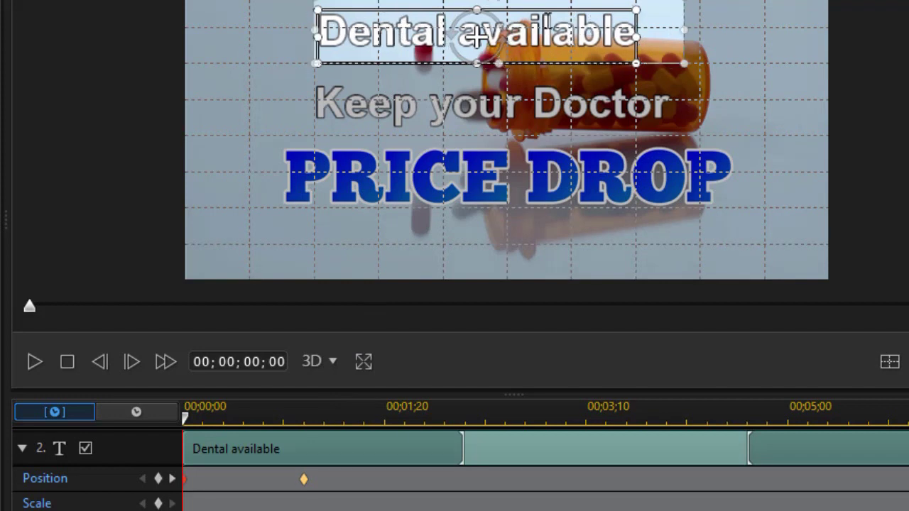
{"action": "left_click_drag", "start_coordinate": [557, 27], "coordinate": [538, 66]}
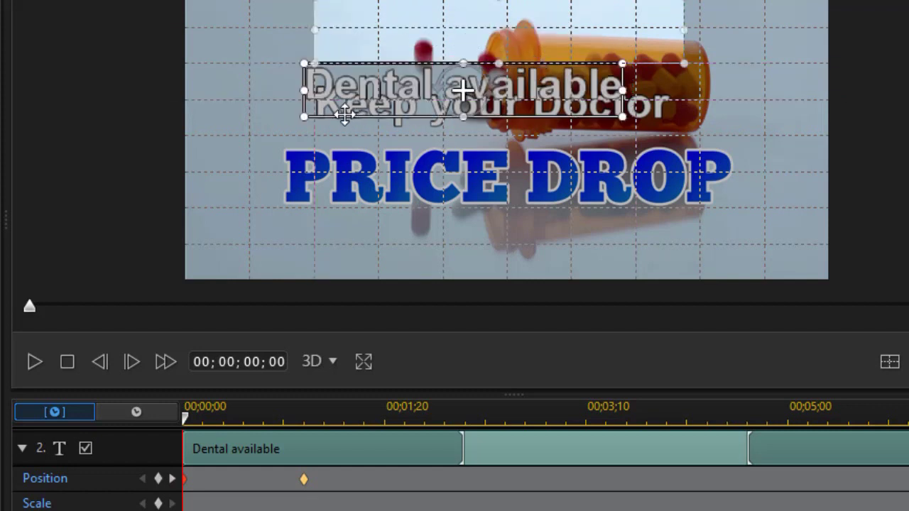
{"action": "left_click_drag", "start_coordinate": [324, 111], "coordinate": [336, 114]}
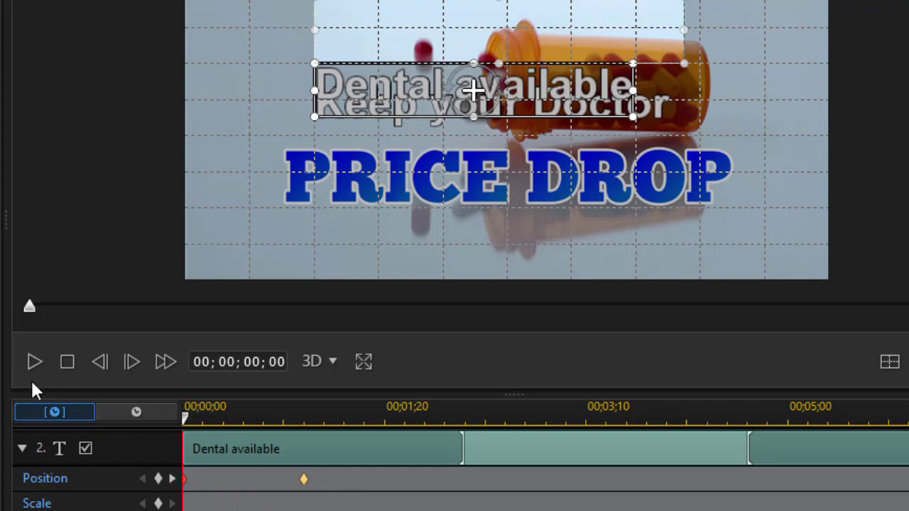
- Play the designer preview to 01;17 to watch the rise, then select the Position keyframe
{"action": "left_click", "coordinate": [29, 360]}
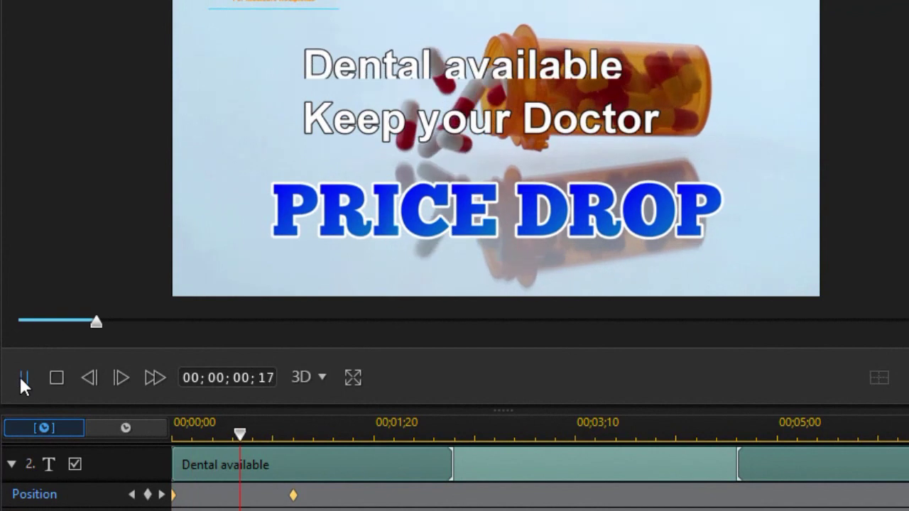
{"action": "left_click", "coordinate": [23, 378]}
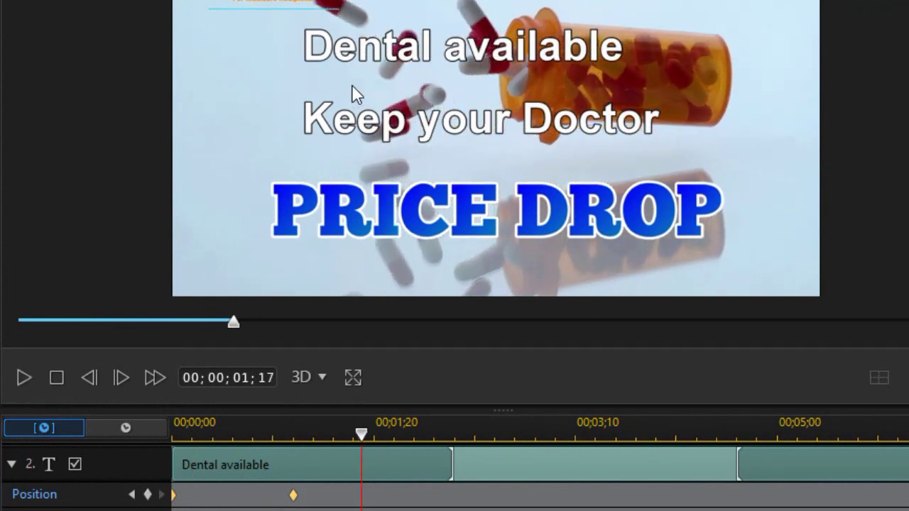
{"action": "left_click", "coordinate": [293, 495]}
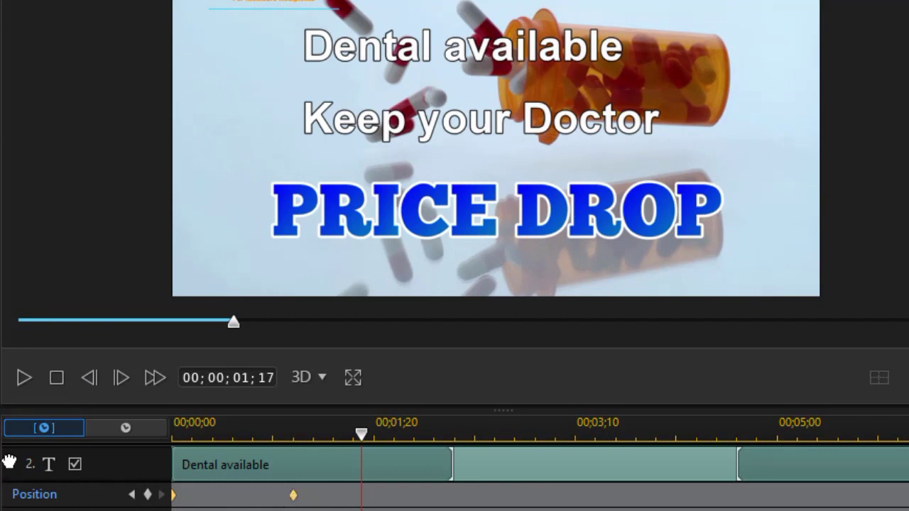
{"action": "scroll", "coordinate": [14, 465], "scroll_direction": "down", "scroll_amount": 2}
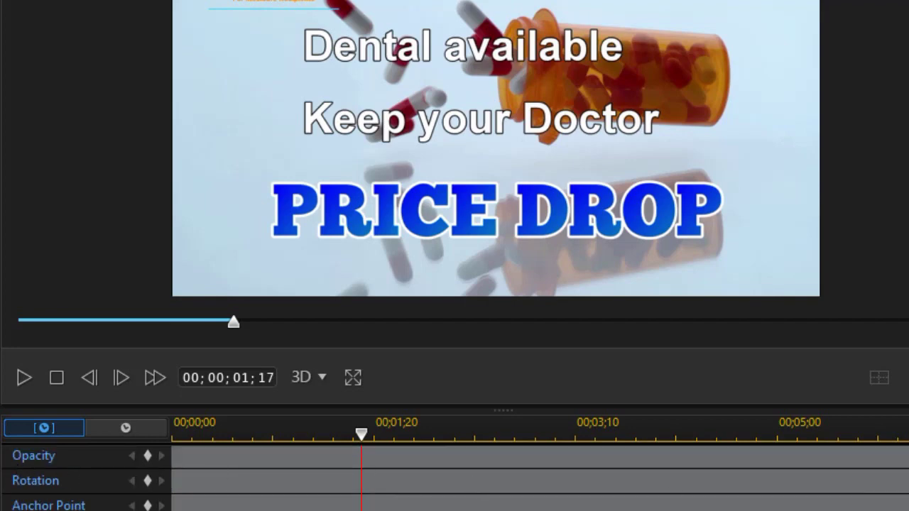
- Trim the 'Keep your Doctor' clip's start later to about 00;00;01;17
{"action": "scroll", "coordinate": [395, 468], "scroll_direction": "up", "scroll_amount": 2}
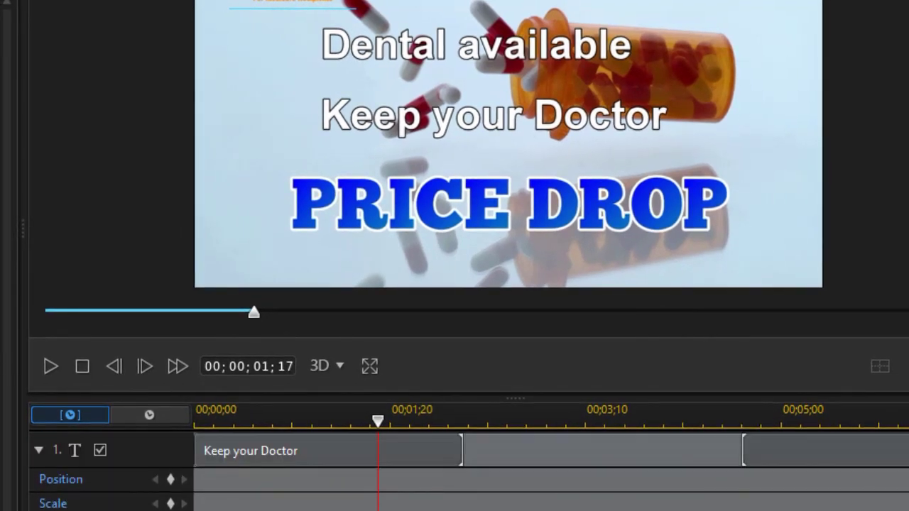
{"action": "left_click", "coordinate": [310, 451]}
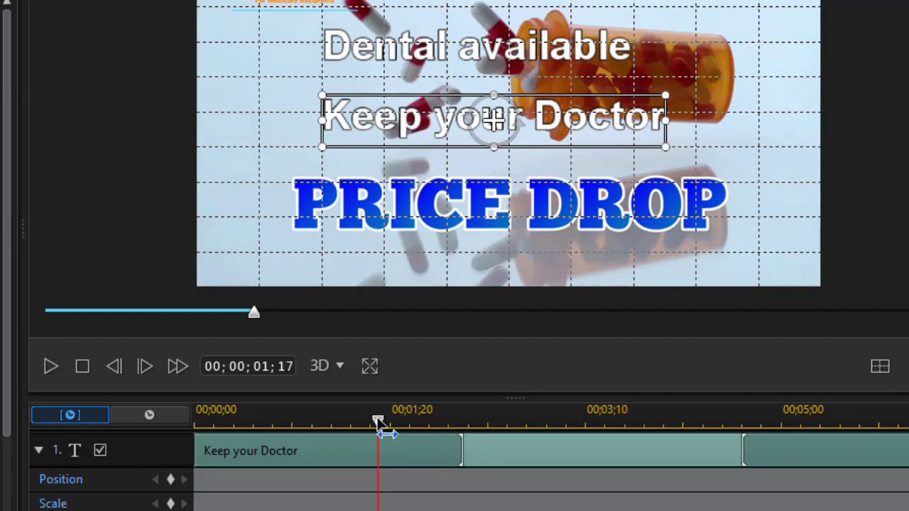
{"action": "left_click_drag", "start_coordinate": [380, 422], "coordinate": [354, 422]}
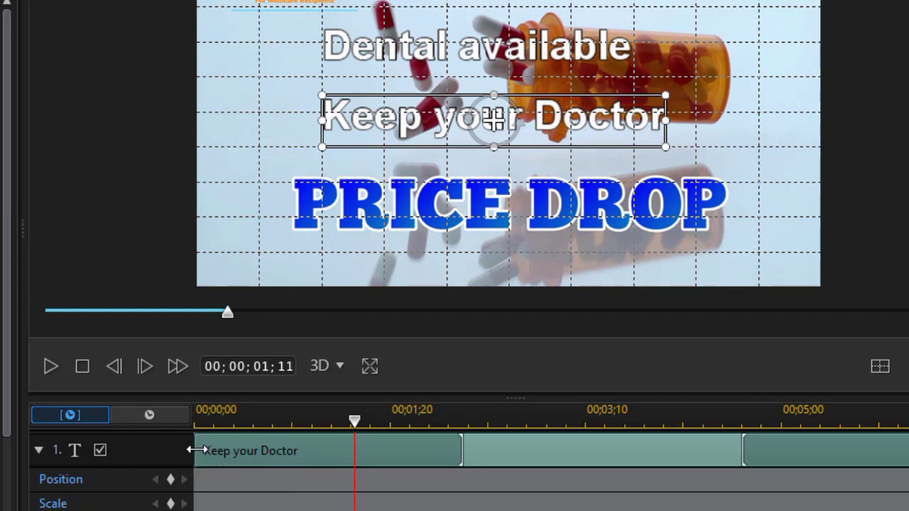
{"action": "left_click_drag", "start_coordinate": [194, 449], "coordinate": [373, 454]}
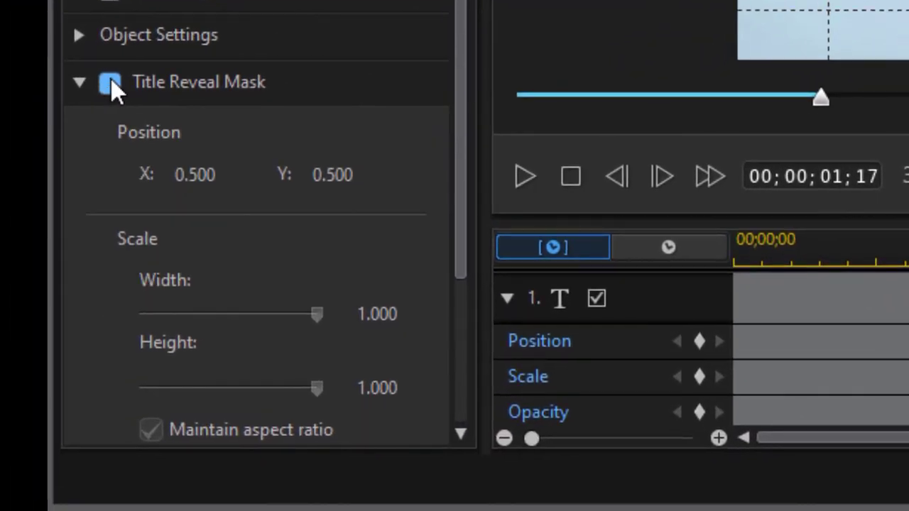
- Enable the title reveal mask on 'Keep your Doctor' and shrink it to a band around that line
{"action": "left_click", "coordinate": [114, 83]}
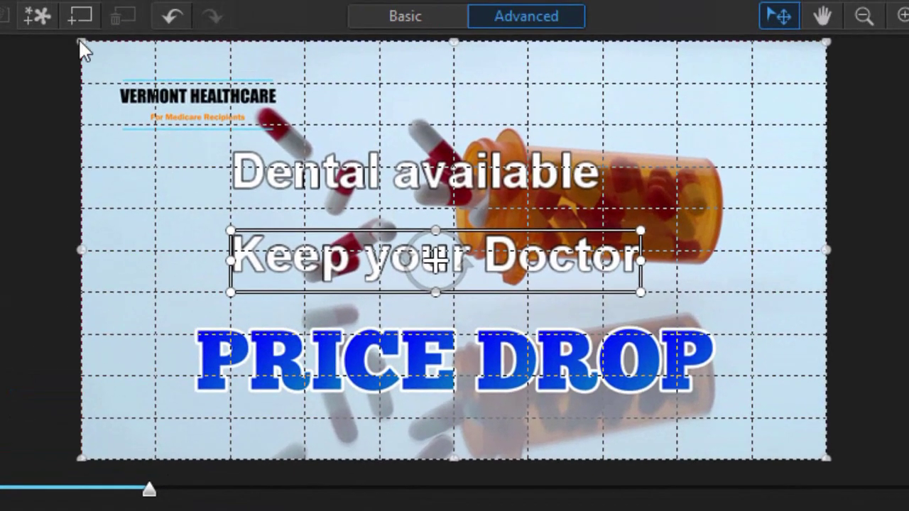
{"action": "left_click_drag", "start_coordinate": [84, 44], "coordinate": [224, 213]}
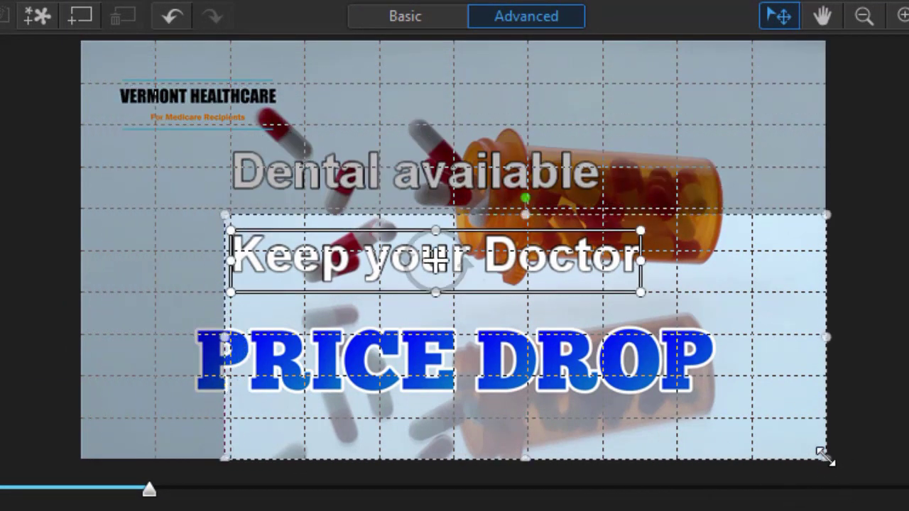
{"action": "left_click_drag", "start_coordinate": [827, 458], "coordinate": [713, 299]}
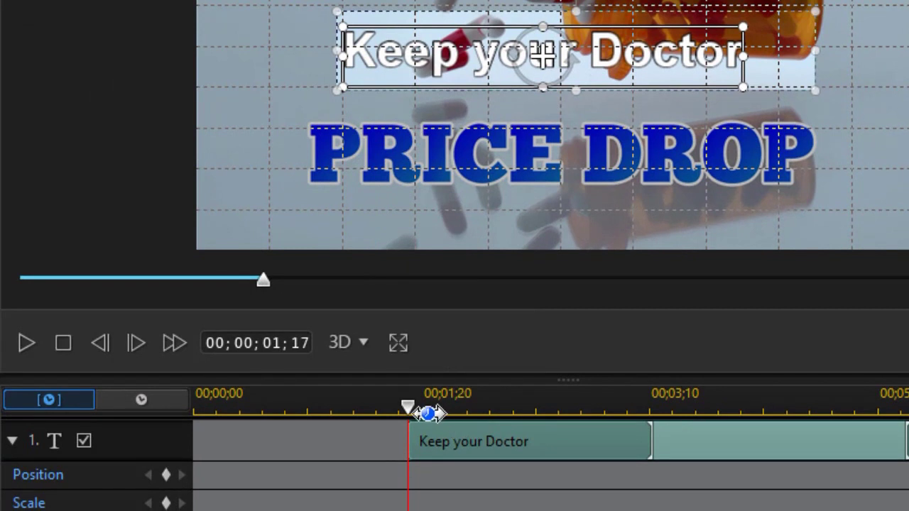
- Add a Position keyframe for 'Keep your Doctor' at 00;00;02;15, then lower it over PRICE DROP at 00;00;01;17
{"action": "left_click_drag", "start_coordinate": [408, 408], "coordinate": [535, 407]}
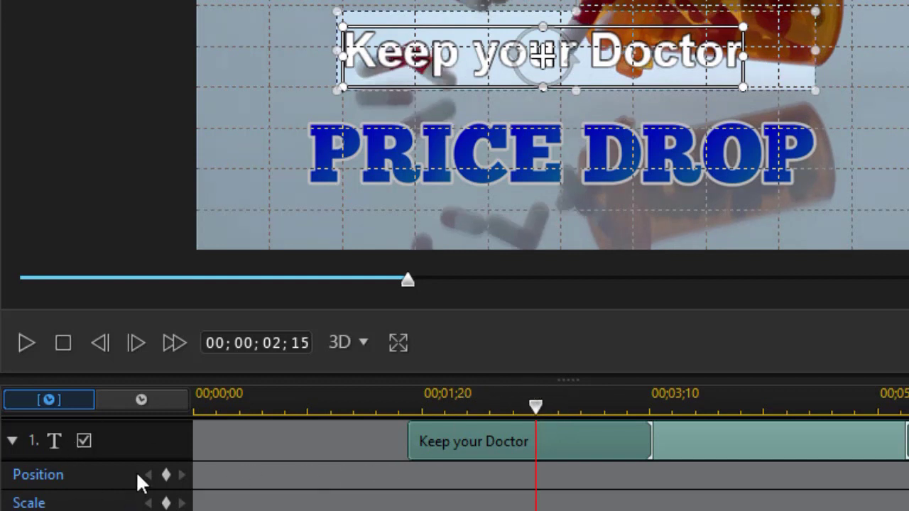
{"action": "left_click", "coordinate": [167, 475]}
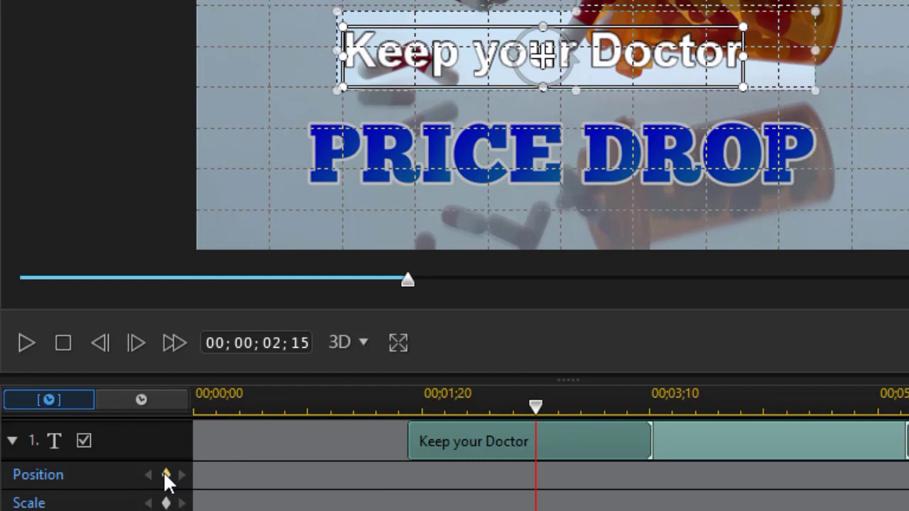
{"action": "left_click", "coordinate": [166, 476]}
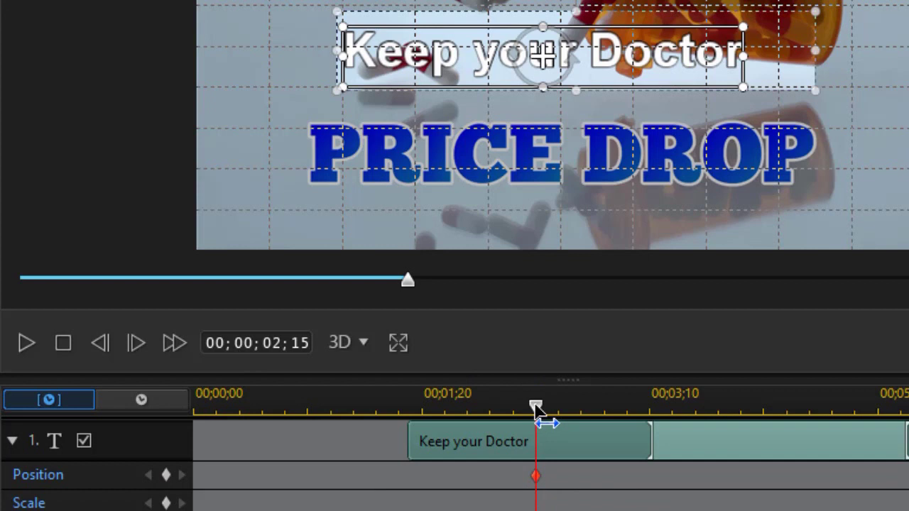
{"action": "left_click_drag", "start_coordinate": [536, 408], "coordinate": [408, 437]}
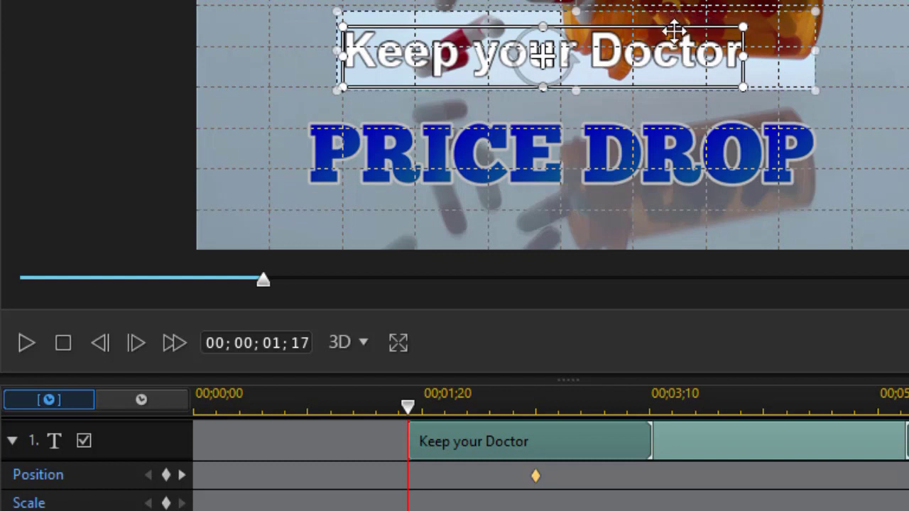
{"action": "left_click_drag", "start_coordinate": [679, 28], "coordinate": [659, 101]}
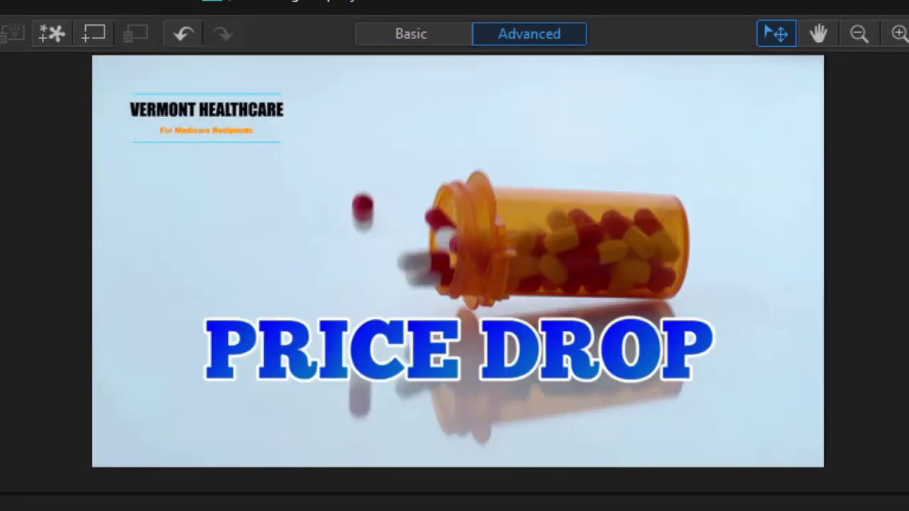
- Play the Title Designer preview of the rising 'Keep your Doctor' title
{"action": "key", "text": "space"}
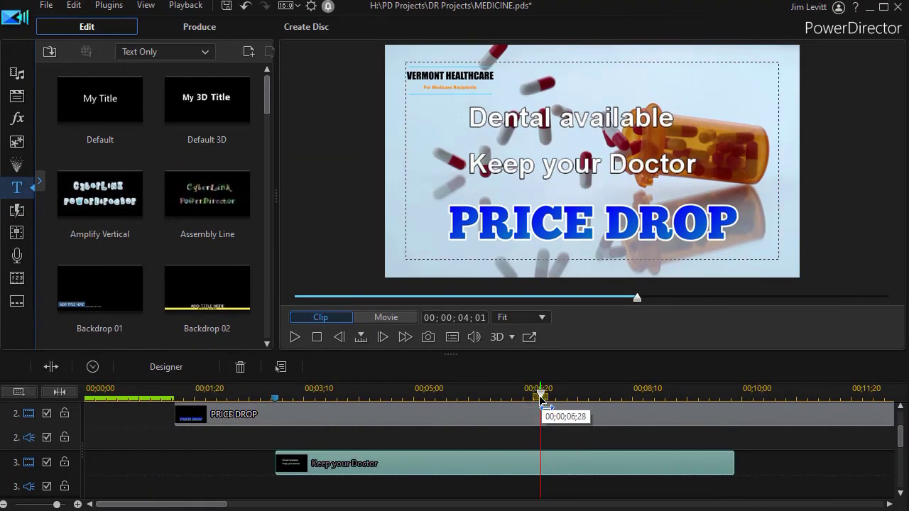
- Rewind to about 00;00;00;26 and play the whole movie in Movie mode
{"action": "left_click_drag", "start_coordinate": [541, 393], "coordinate": [515, 393]}
{"action": "left_click_drag", "start_coordinate": [95, 393], "coordinate": [142, 394]}
{"action": "left_click", "coordinate": [294, 317]}
{"action": "left_click", "coordinate": [295, 337]}
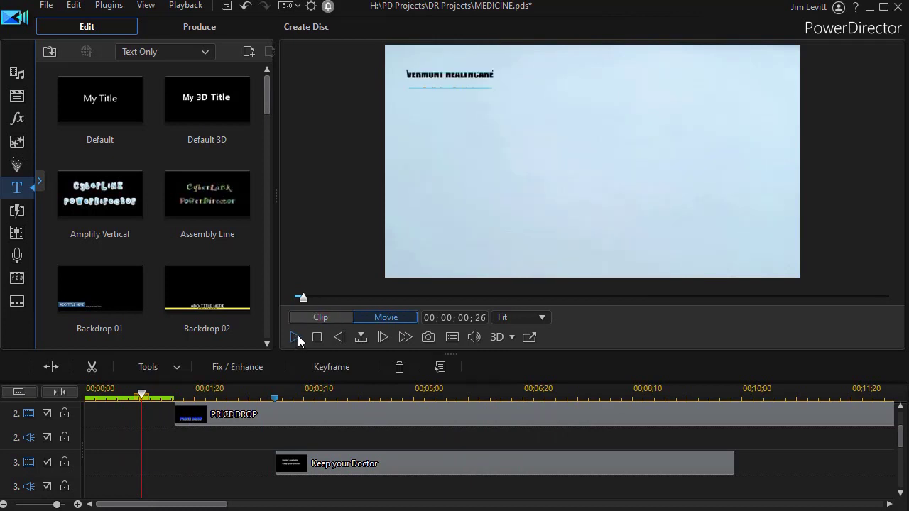